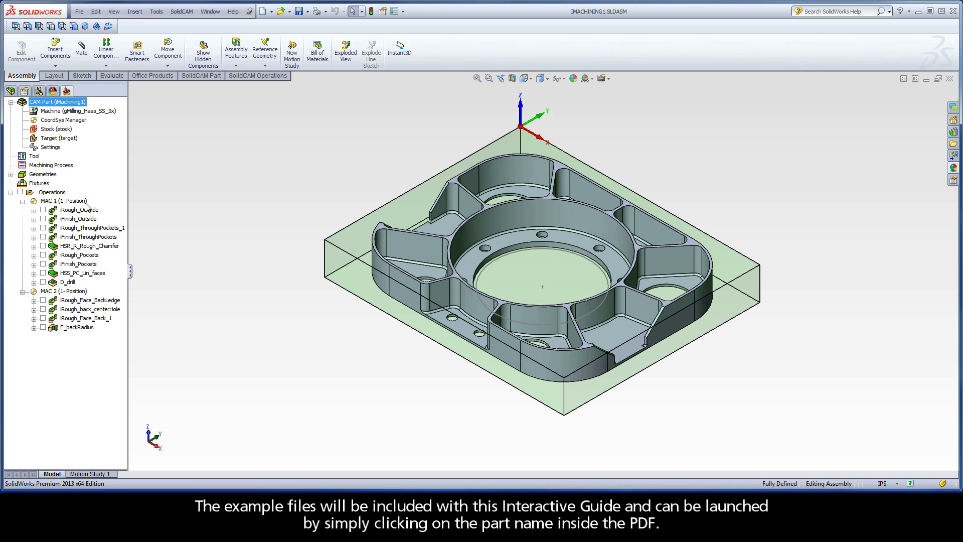
Select the HSR_R_Rough_Chamfer and HSS_PC_Lin_faces operations, then clear the selection.
{"action": "left_click", "coordinate": [88, 246]}
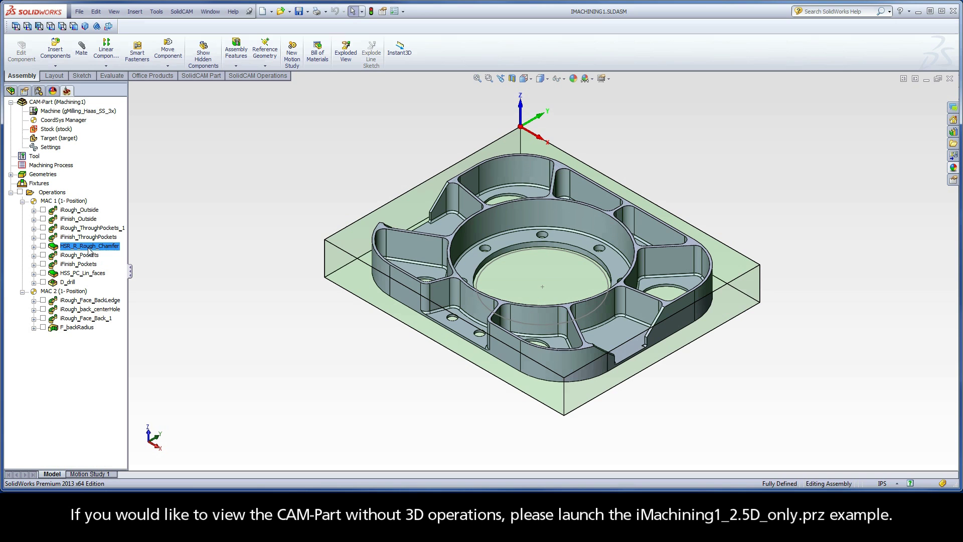
{"action": "left_click", "coordinate": [88, 273], "text": "ctrl"}
{"action": "left_click", "coordinate": [56, 107]}
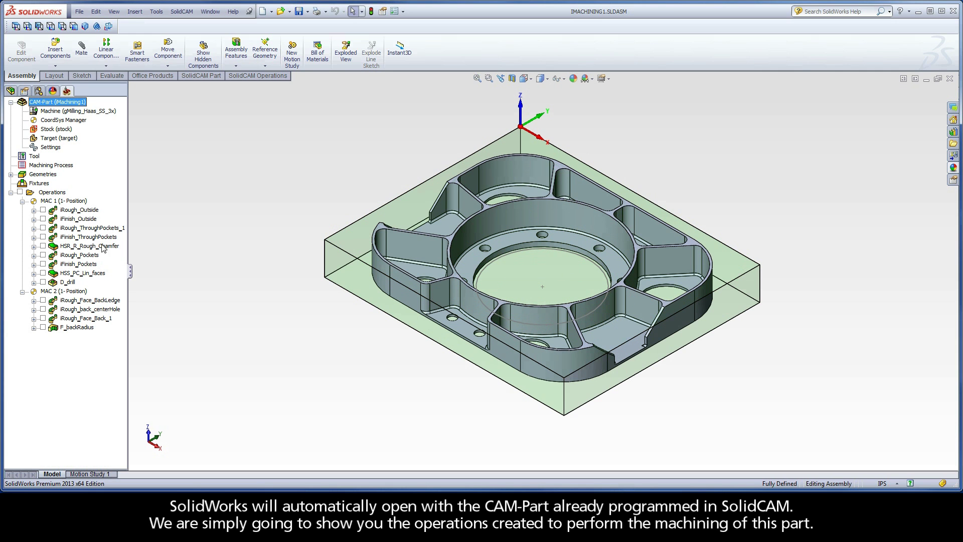
Select just iRough_Outside and iFinish_Outside in the SolidCAM Manager tree.
{"action": "left_click", "coordinate": [76, 210]}
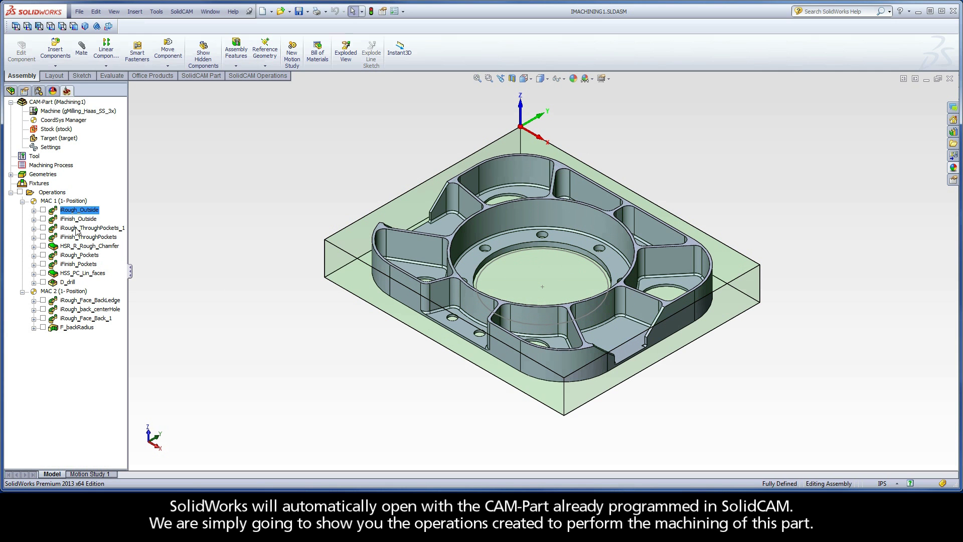
{"action": "left_click", "coordinate": [78, 328], "text": "shift"}
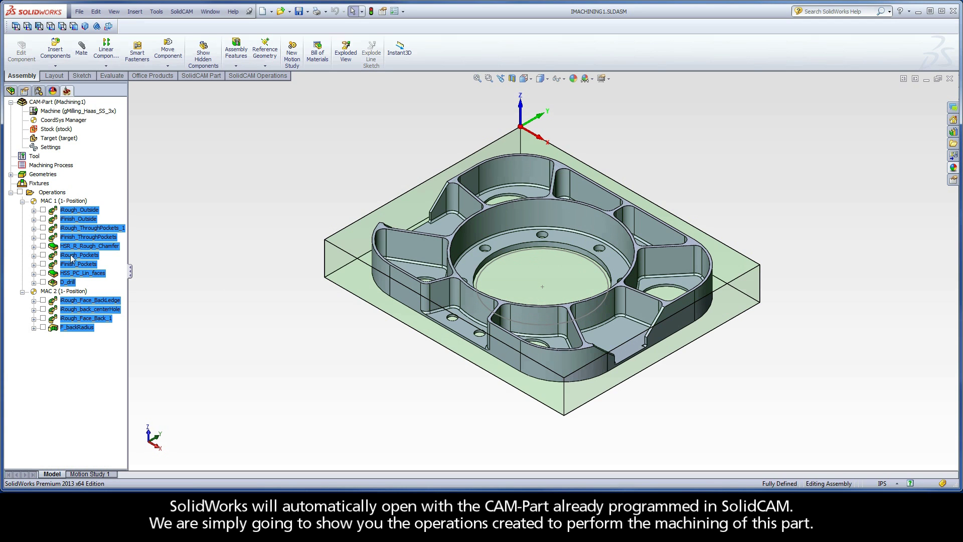
{"action": "left_click", "coordinate": [79, 211]}
{"action": "left_click", "coordinate": [78, 220], "text": "ctrl"}
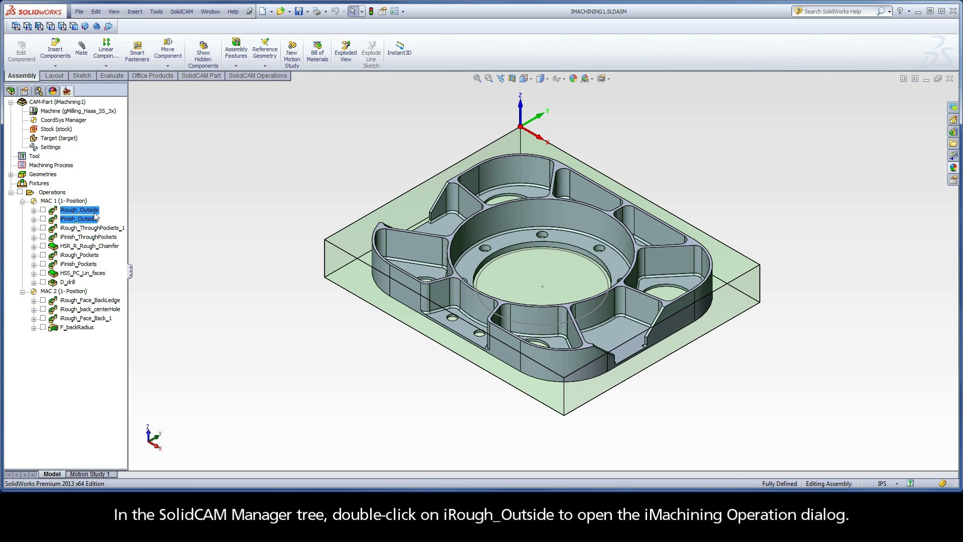
Open iRough_Outside and preview its Outside chain: the open stock boundary plus the part profile.
{"action": "double_click", "coordinate": [81, 210]}
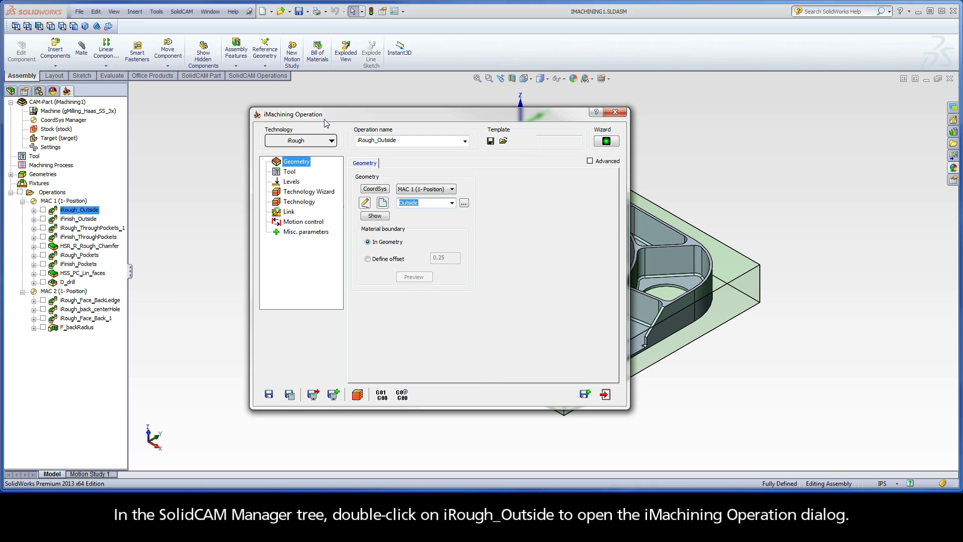
{"action": "left_click", "coordinate": [375, 216]}
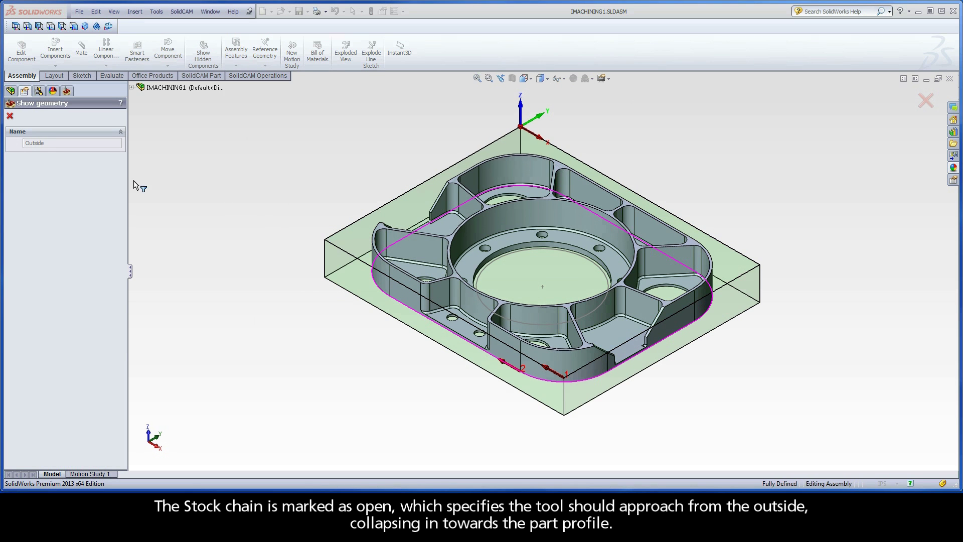
{"action": "left_click", "coordinate": [10, 117]}
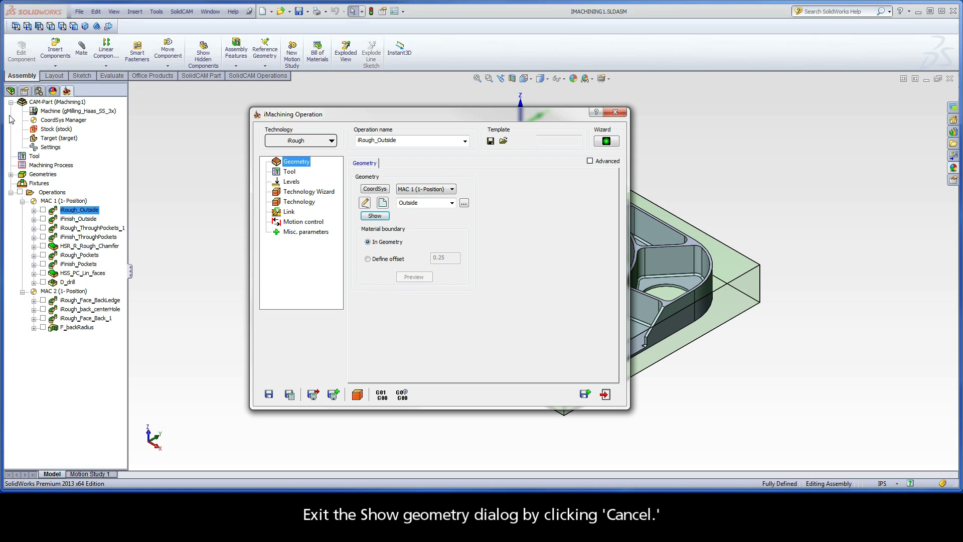
Check iRough_Outside's cutting tool, milling levels and pocket depth delta.
{"action": "left_click", "coordinate": [289, 172]}
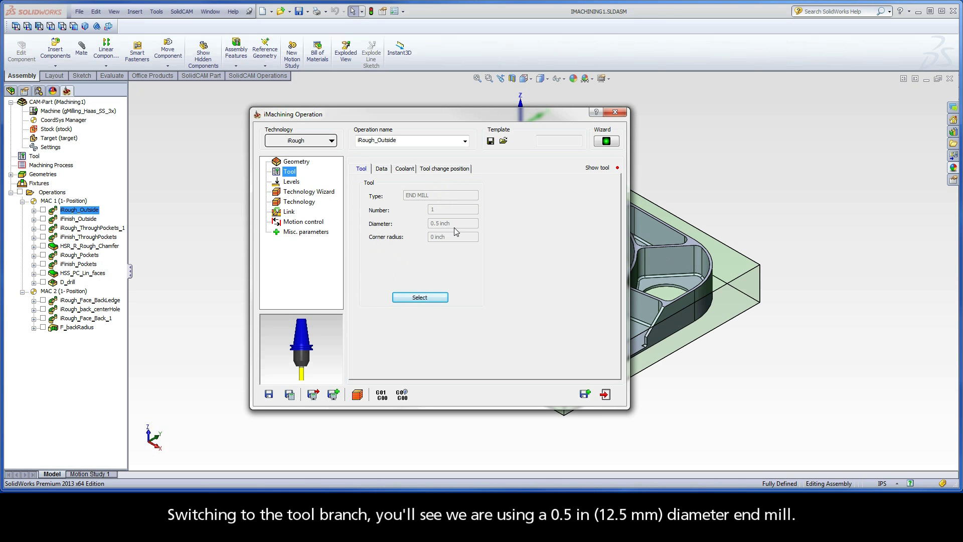
{"action": "left_click", "coordinate": [293, 184]}
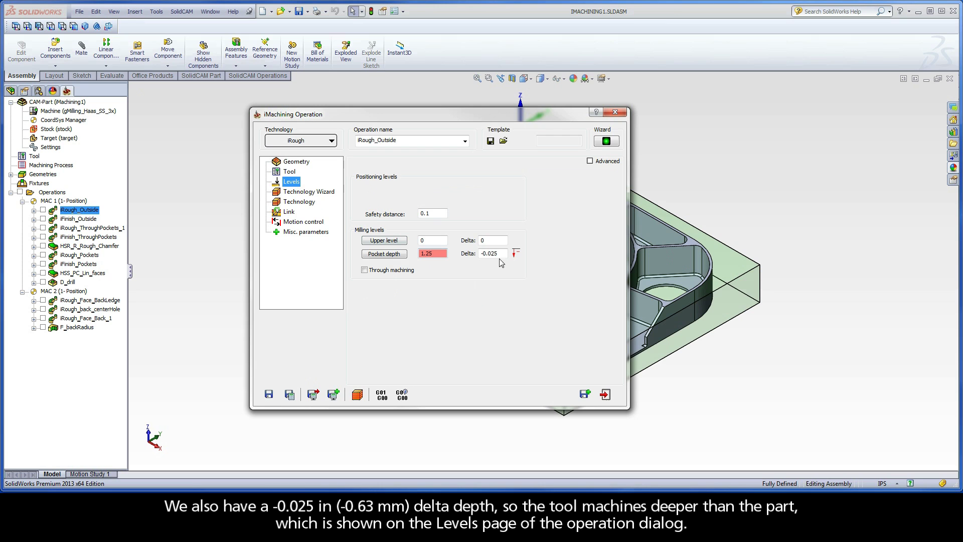
{"action": "left_click", "coordinate": [494, 253]}
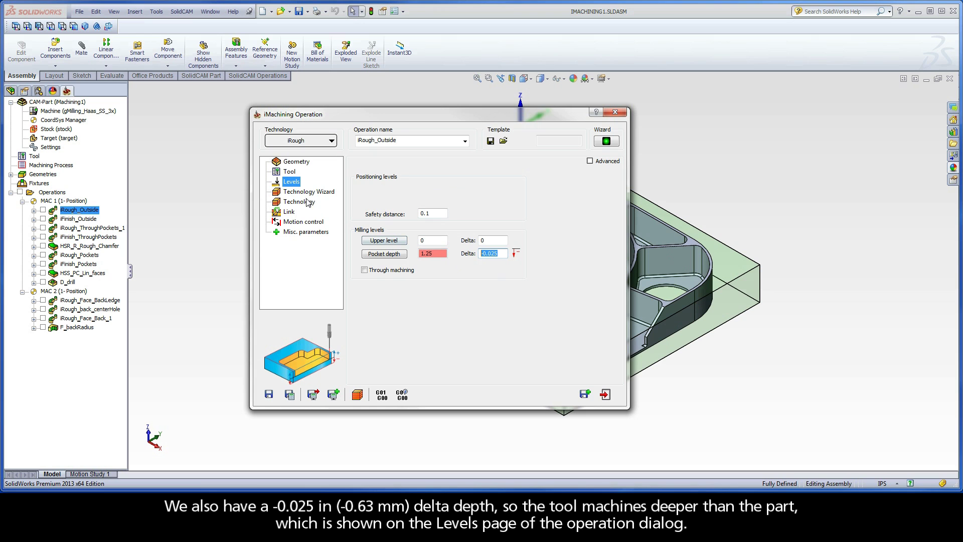
Check the Technology Wizard conditions and the 0.01 wall/island offset with 0 floor offset.
{"action": "left_click", "coordinate": [302, 192]}
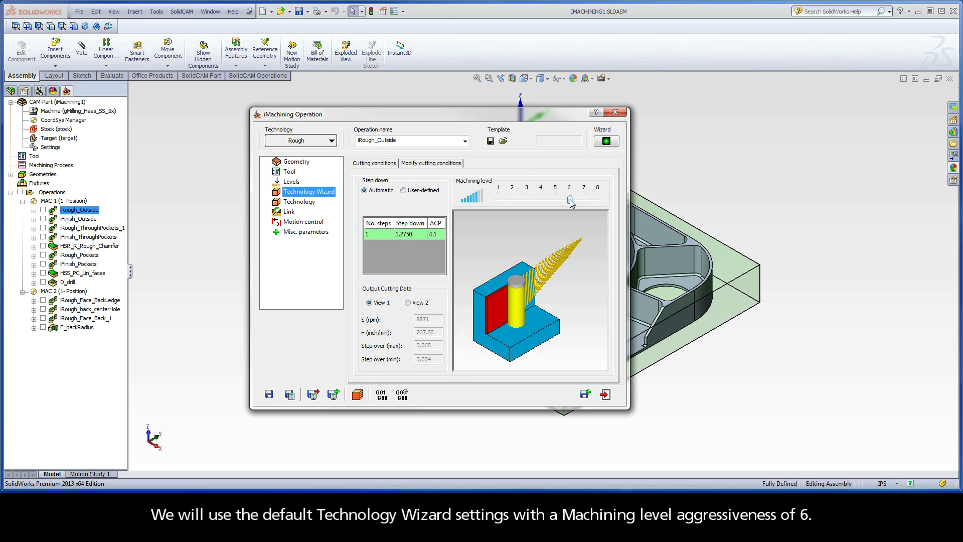
{"action": "left_click", "coordinate": [314, 202]}
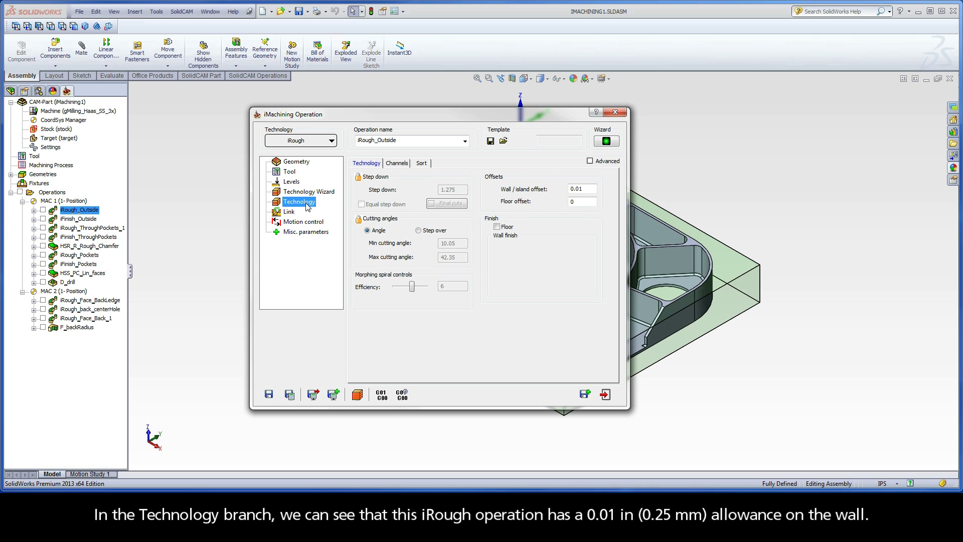
{"action": "double_click", "coordinate": [582, 189]}
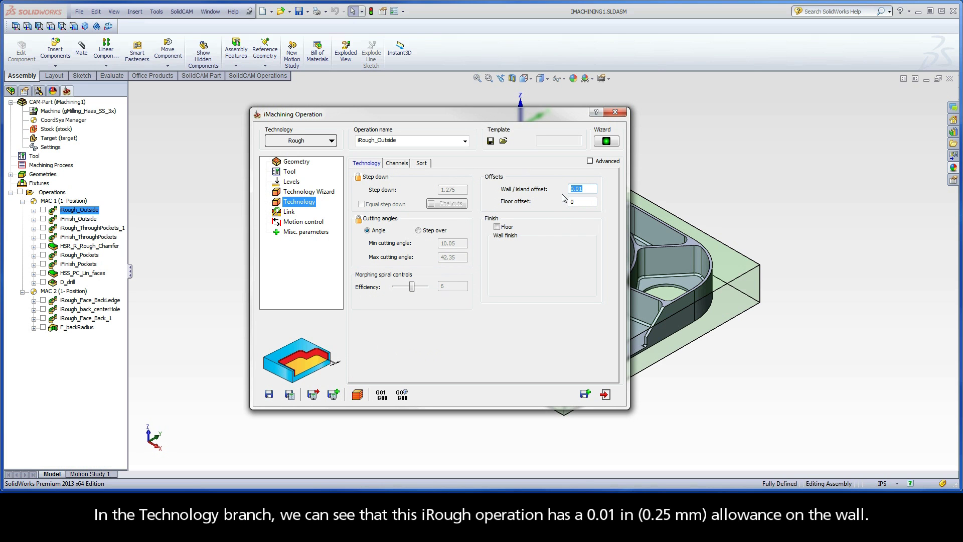
Play the iRough_Outside toolpath in Host CAD mode at about half speed.
{"action": "left_click", "coordinate": [357, 394]}
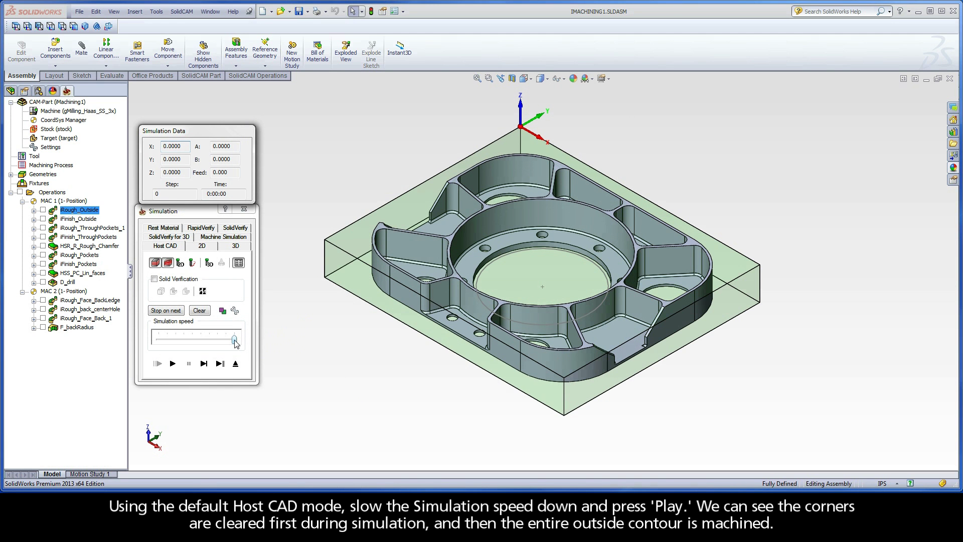
{"action": "left_click_drag", "start_coordinate": [235, 341], "coordinate": [203, 343]}
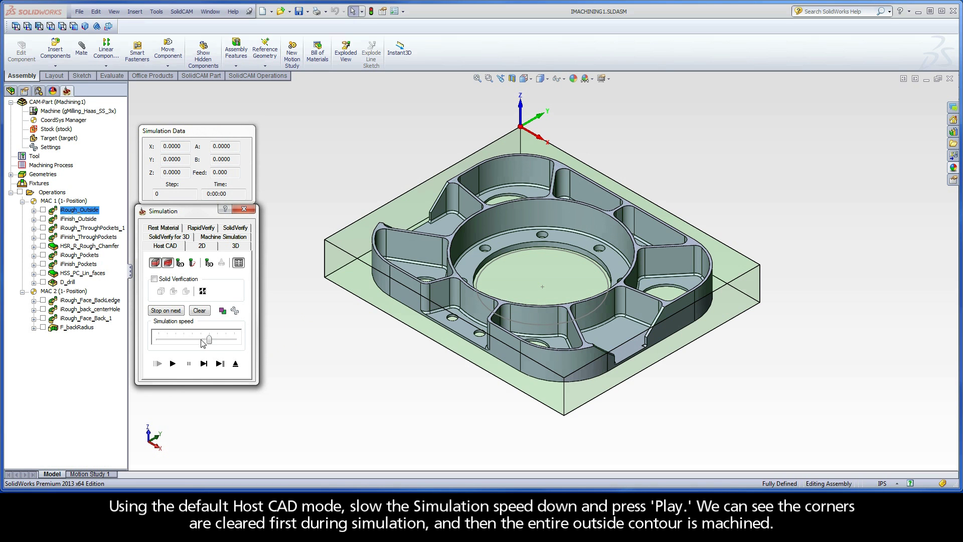
{"action": "left_click", "coordinate": [172, 363]}
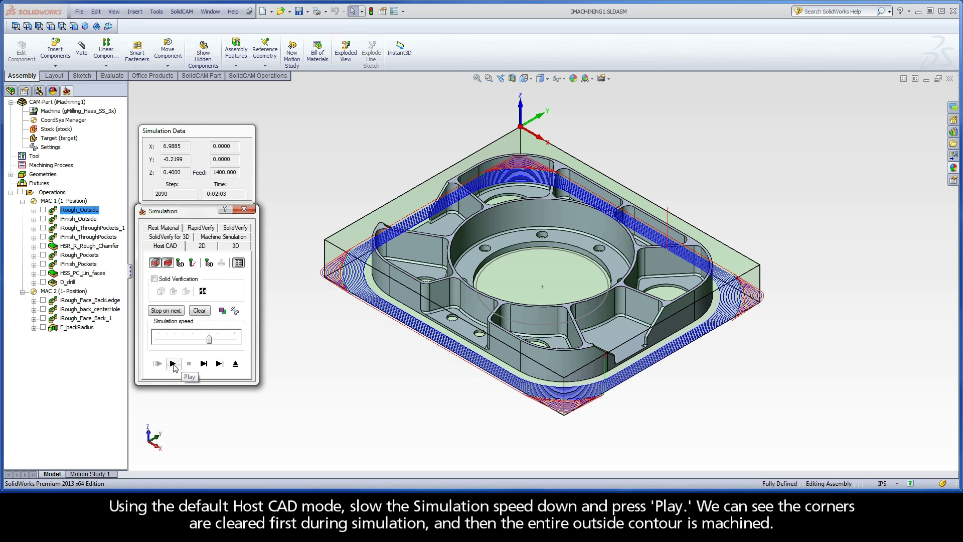
Run iRough_Outside in SolidVerify at near-maximum speed, then return to the operation dialog.
{"action": "left_click", "coordinate": [236, 227]}
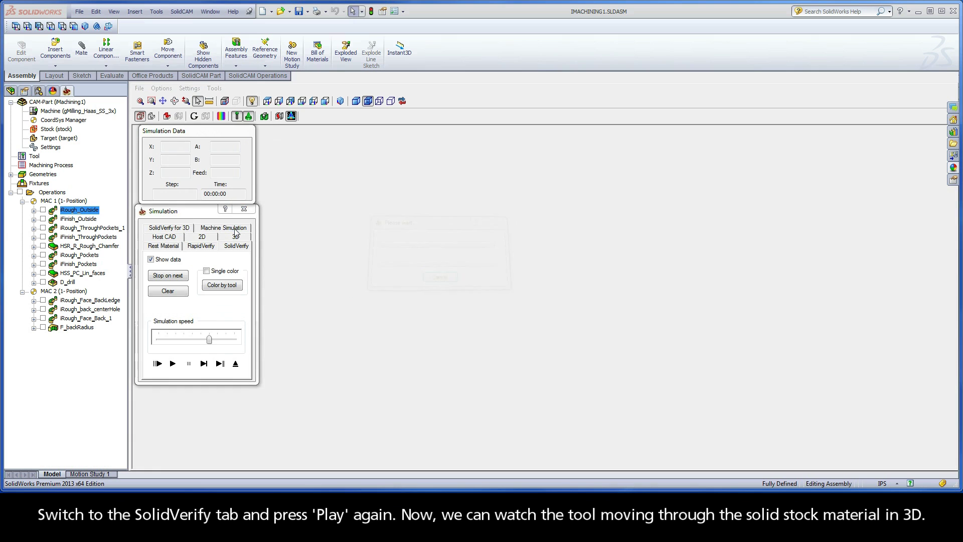
{"action": "left_click", "coordinate": [173, 363]}
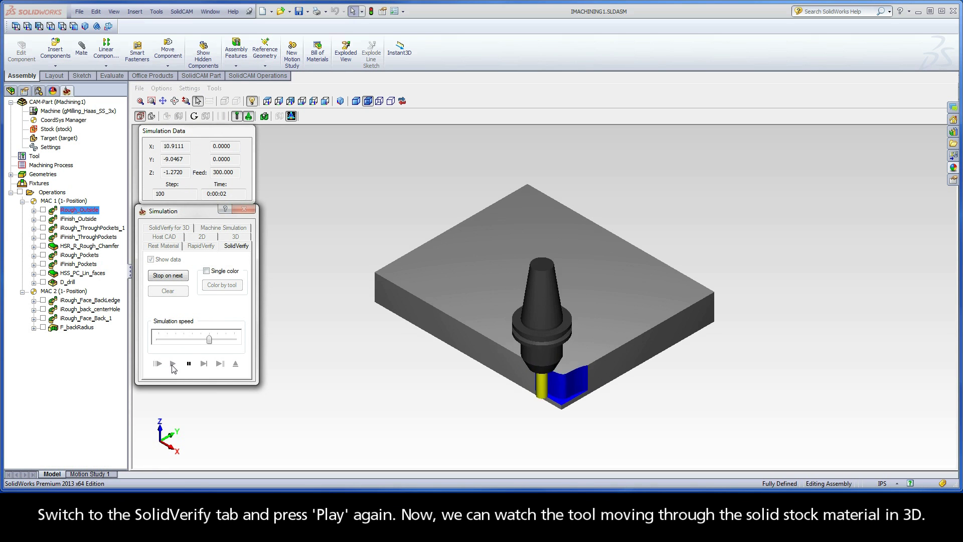
{"action": "left_click_drag", "start_coordinate": [209, 339], "coordinate": [234, 339]}
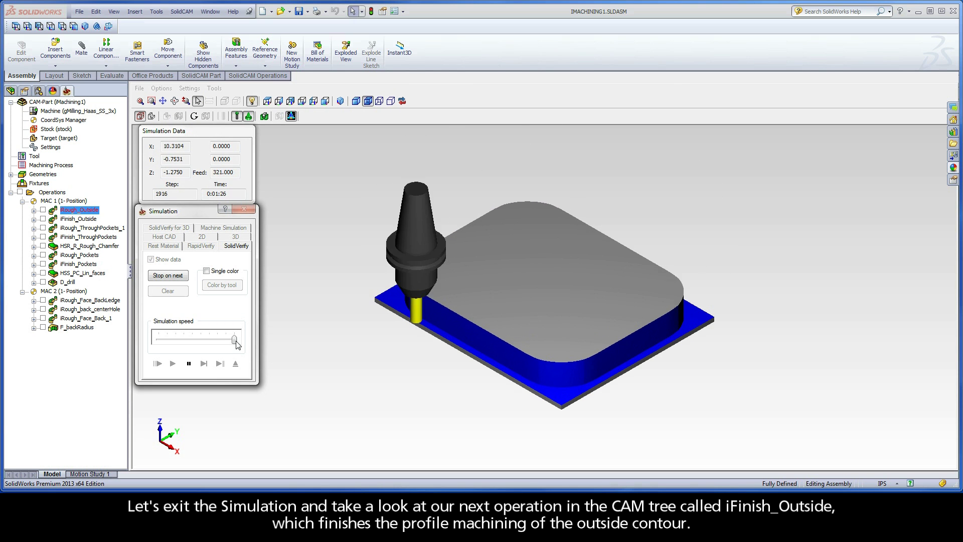
{"action": "left_click", "coordinate": [235, 363]}
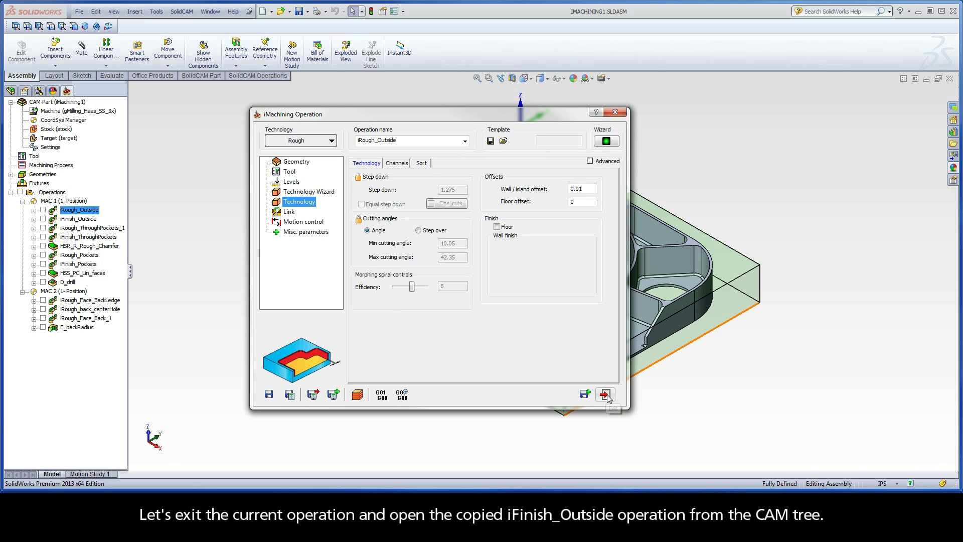
Close iRough_Outside's settings and open iFinish_Outside for editing.
{"action": "left_click", "coordinate": [605, 394]}
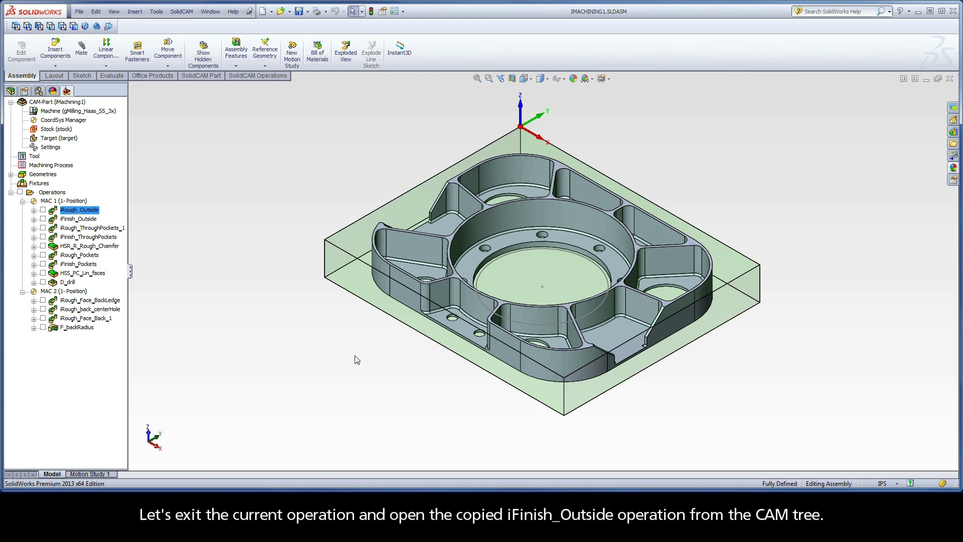
{"action": "left_click", "coordinate": [75, 219]}
{"action": "double_click", "coordinate": [75, 220]}
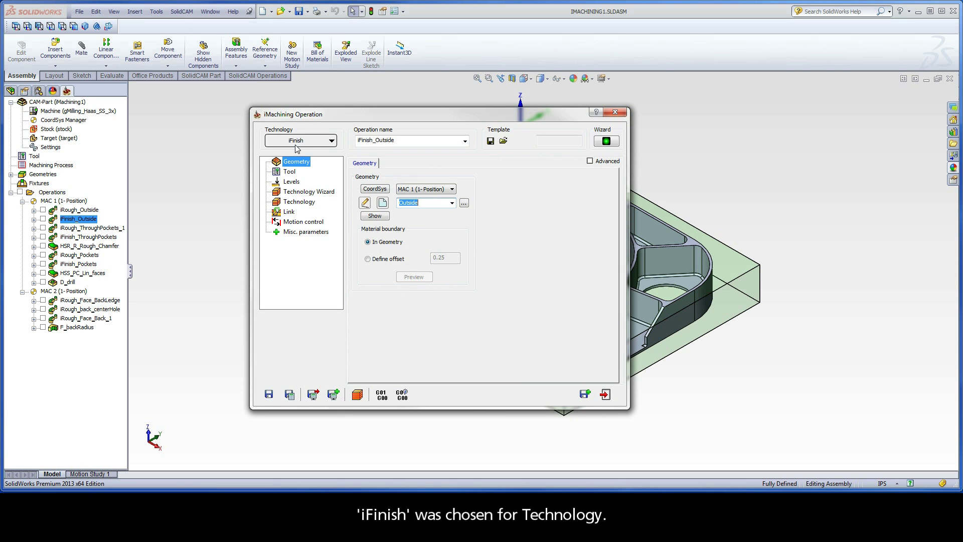
Check iFinish_Outside's tool, levels, machining level 6 and its 0 wall/island offset.
{"action": "left_click", "coordinate": [293, 173]}
{"action": "left_click", "coordinate": [291, 183]}
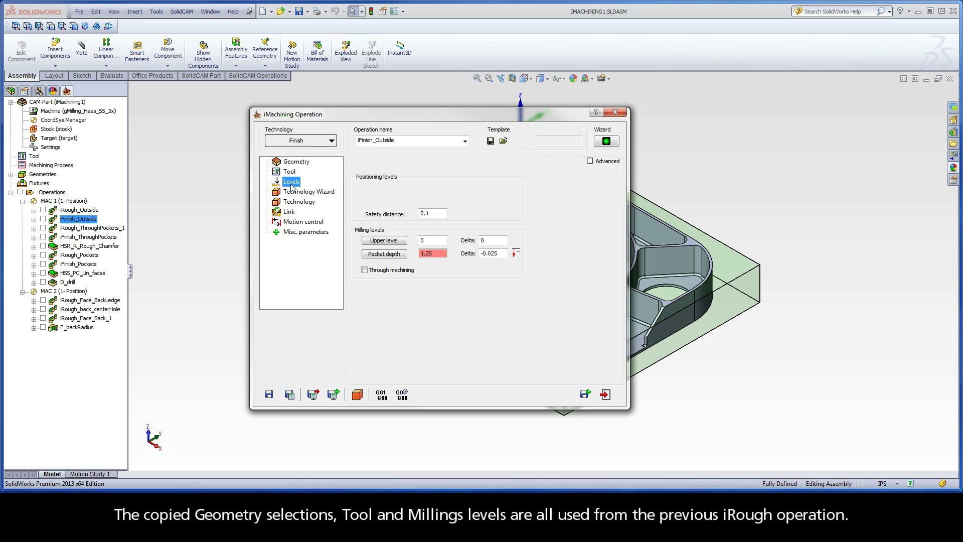
{"action": "left_click", "coordinate": [300, 196]}
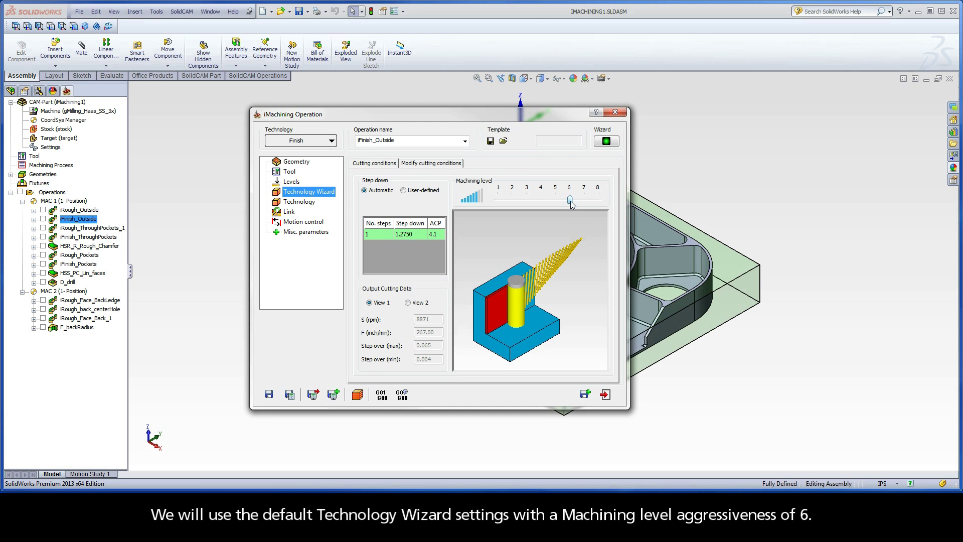
{"action": "left_click", "coordinate": [299, 203]}
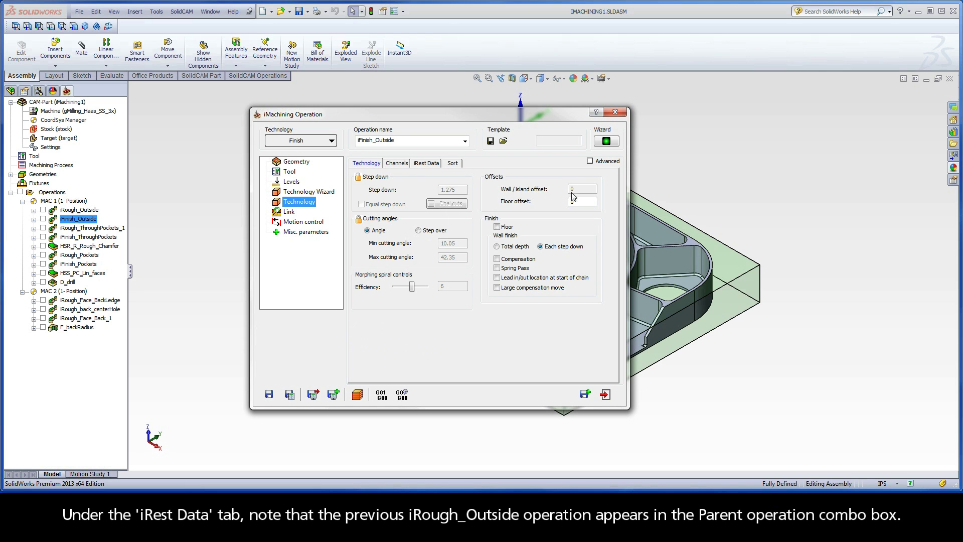
Show the iRest Data page: parent iRough_Outside, 0.5 tool diameter, 0.01 wall offset.
{"action": "left_click", "coordinate": [423, 165]}
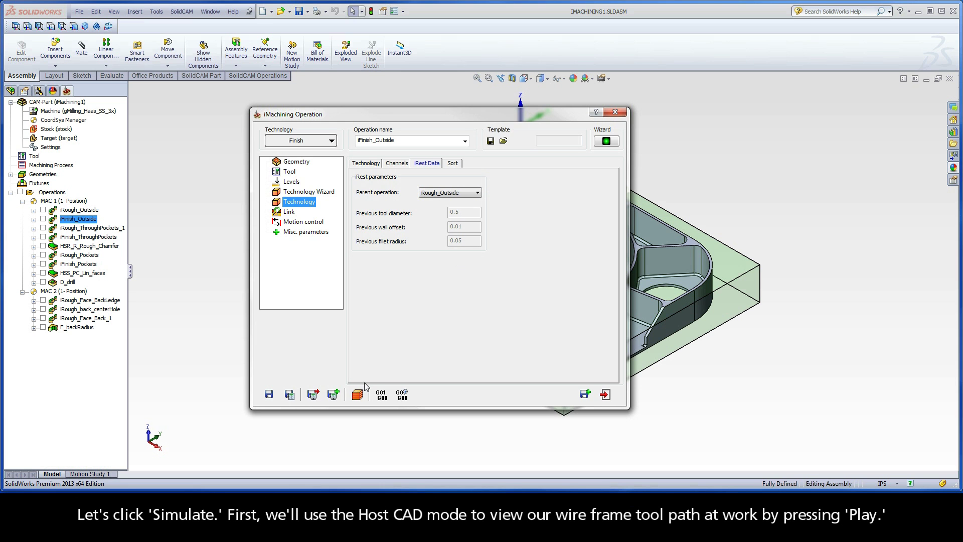
Play iFinish_Outside's toolpath at slower speed in Host CAD, then switch to SolidVerify.
{"action": "left_click", "coordinate": [357, 395]}
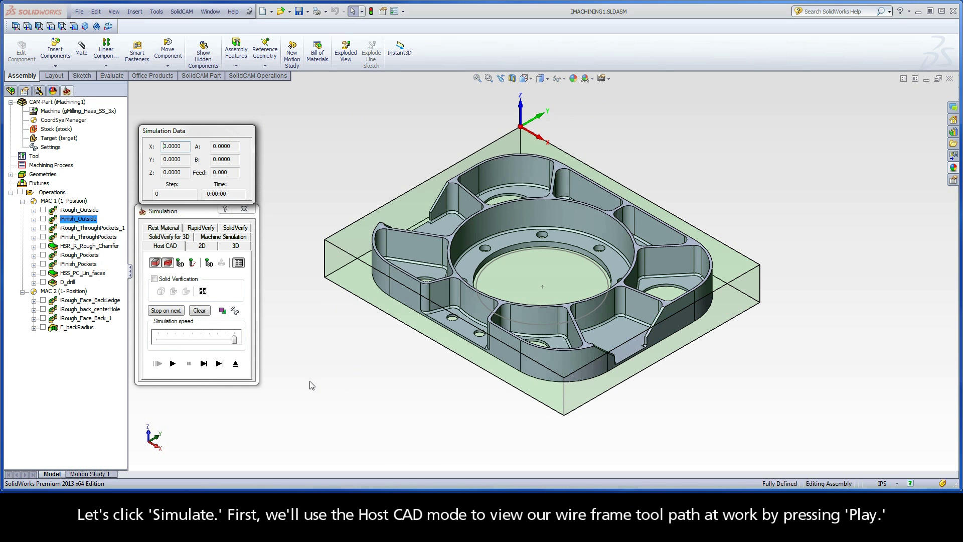
{"action": "left_click_drag", "start_coordinate": [234, 339], "coordinate": [210, 339]}
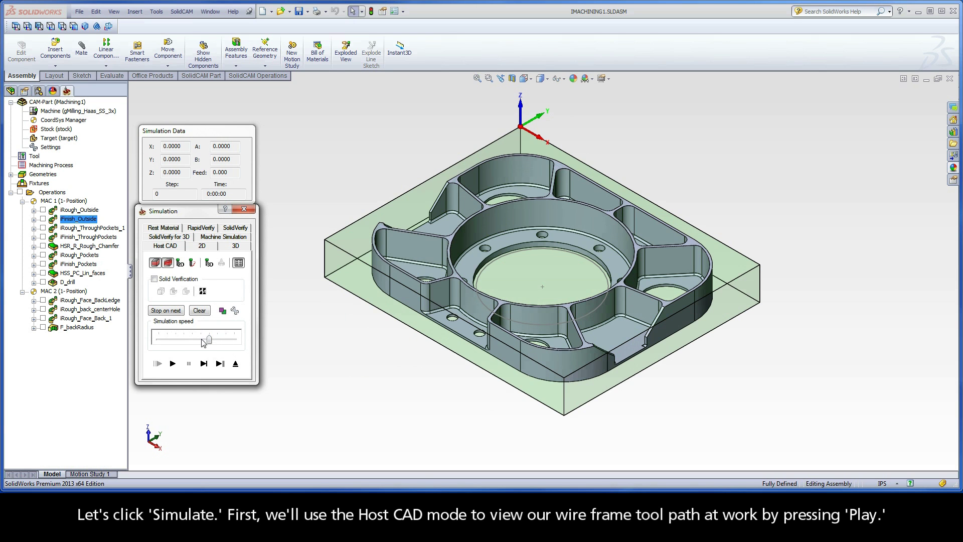
{"action": "left_click", "coordinate": [172, 364]}
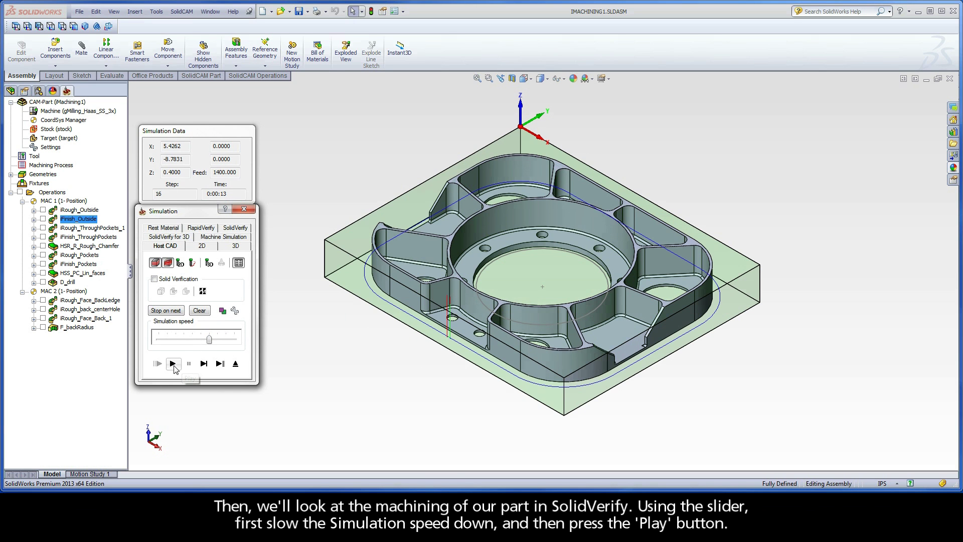
{"action": "left_click", "coordinate": [235, 228]}
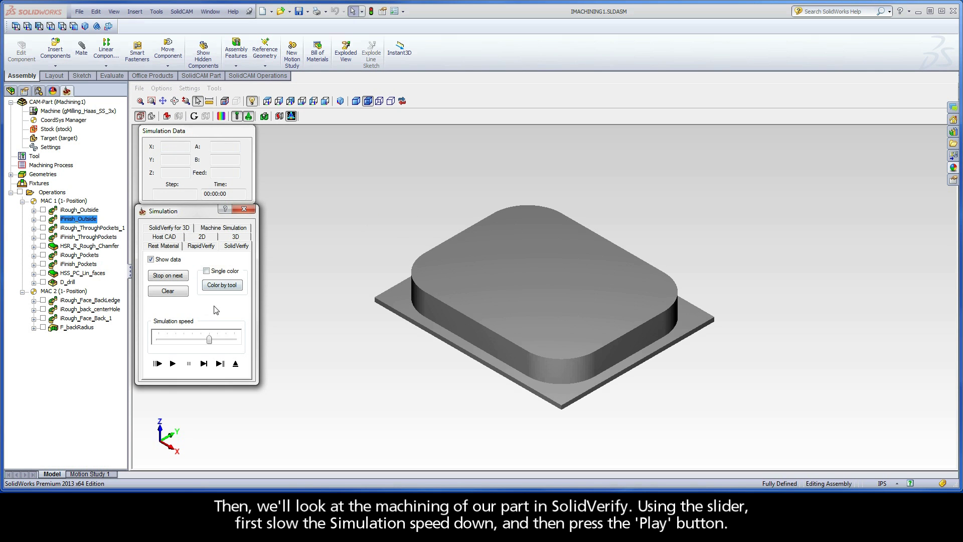
Run the iFinish_Outside solid simulation slower, then exit it and the operation dialog.
{"action": "left_click_drag", "start_coordinate": [205, 341], "coordinate": [181, 341]}
{"action": "left_click", "coordinate": [173, 364]}
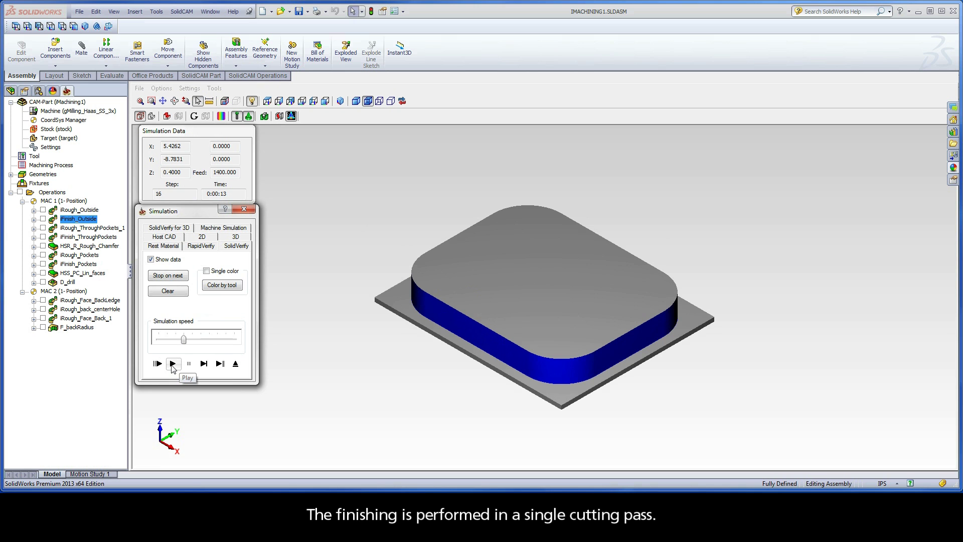
{"action": "left_click", "coordinate": [235, 364]}
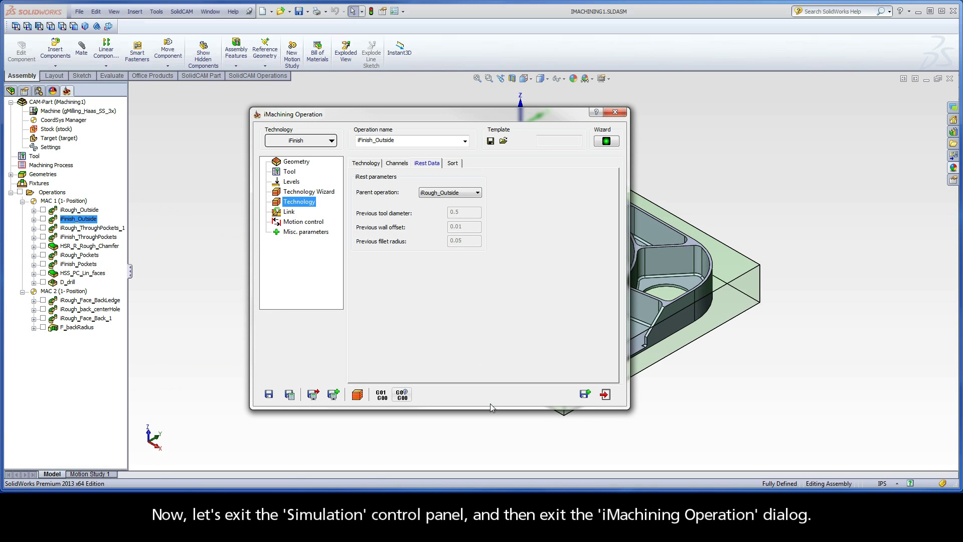
{"action": "left_click", "coordinate": [605, 394]}
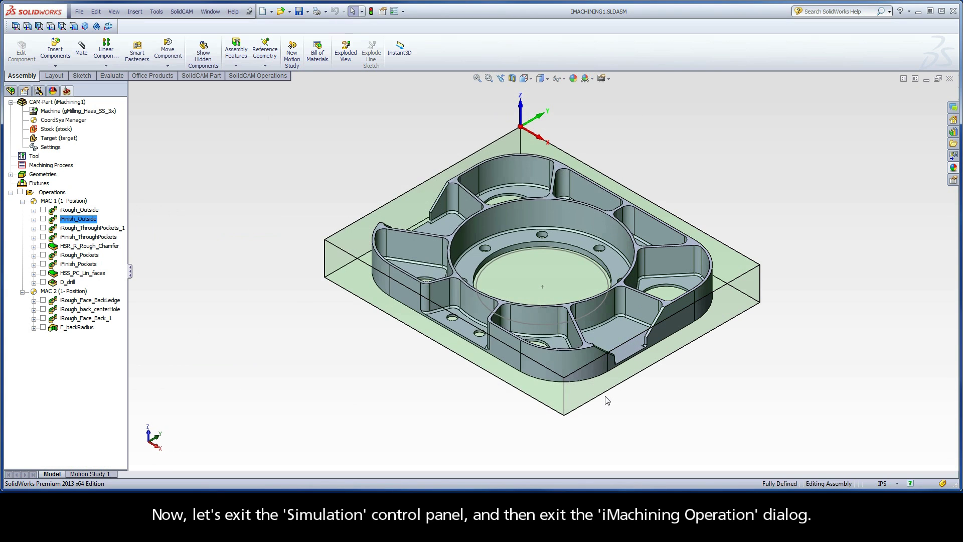